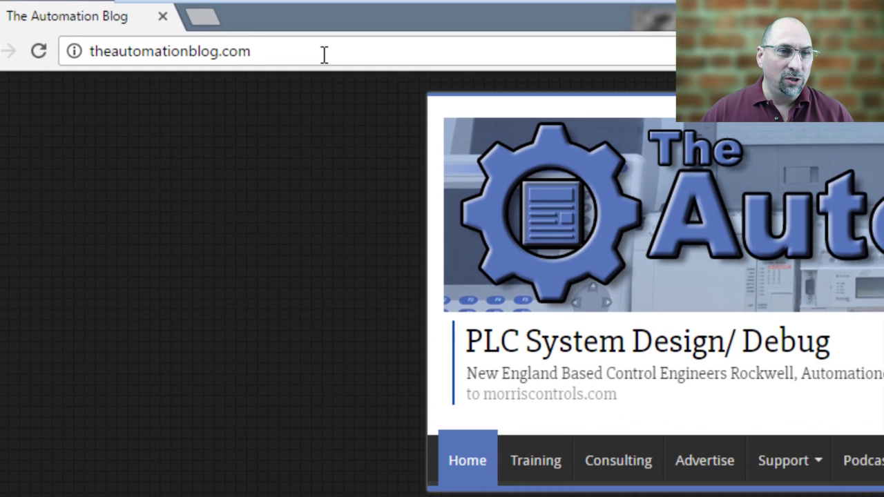
# Step: Go to the website ab.com
pyautogui.click(306, 52)
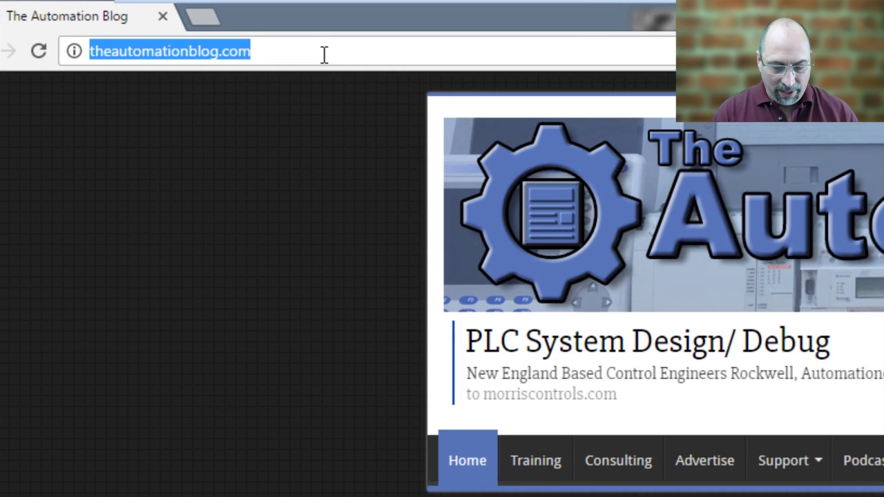
pyautogui.write('ab.com')
pyautogui.press('Return')
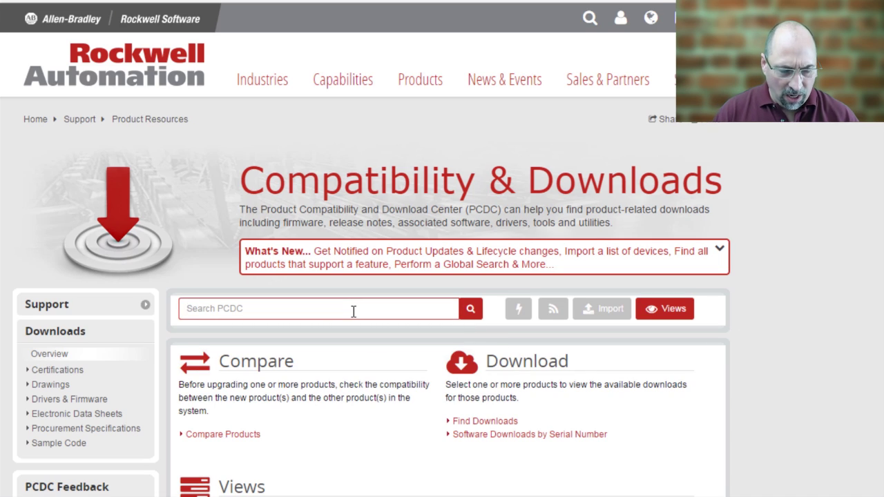
# Step: Search the compatibility and download center for RSLogix Micro Starter Lite w/o RSLinx EN and open its downloads
pyautogui.write('RSLogix ')
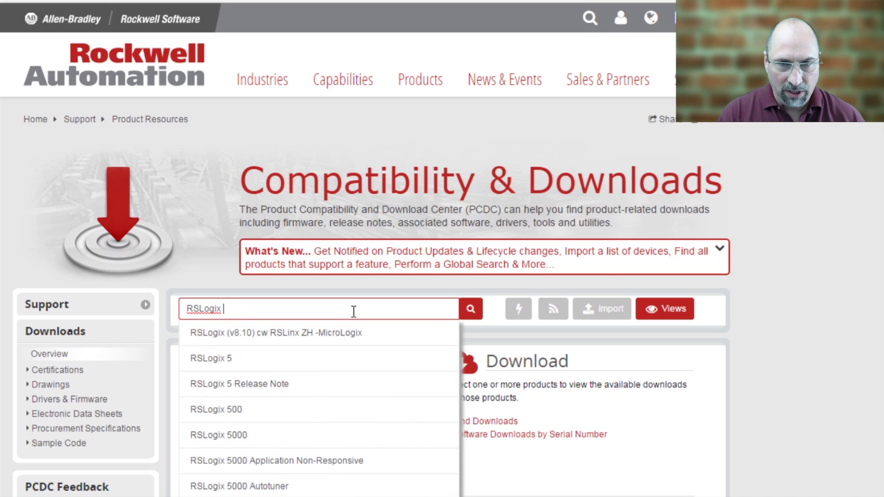
pyautogui.write('Micro')
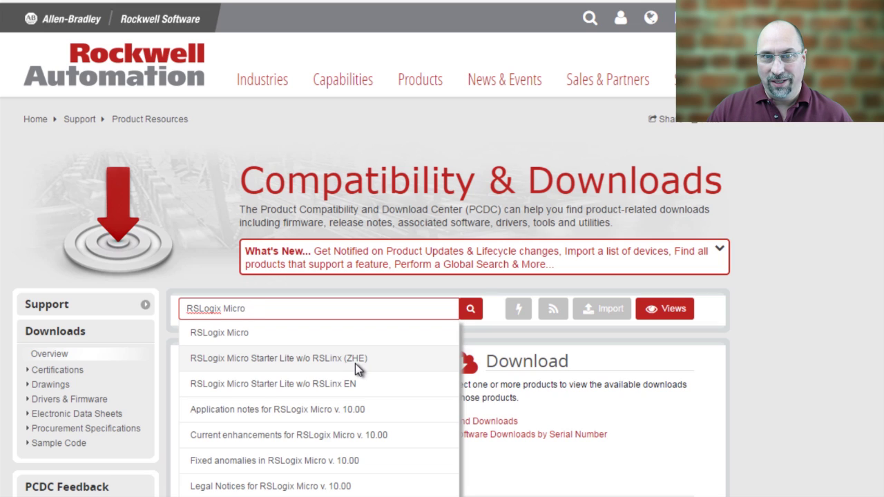
pyautogui.click(337, 383)
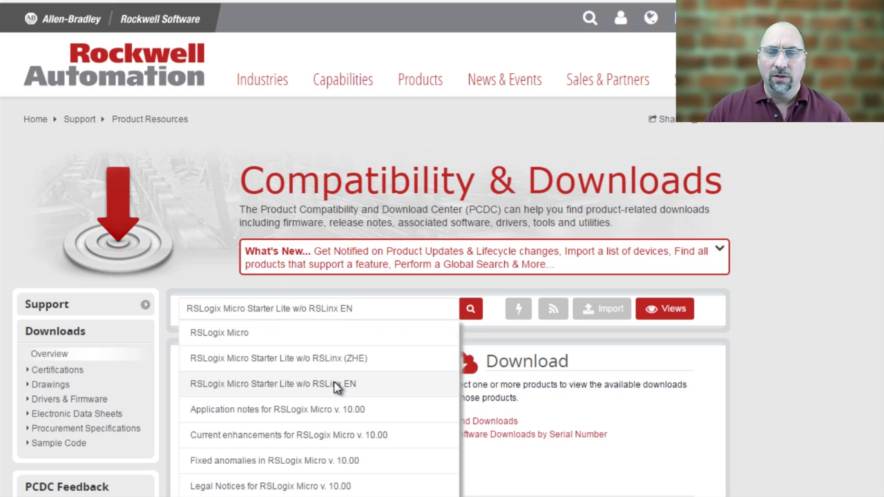
pyautogui.click(471, 311)
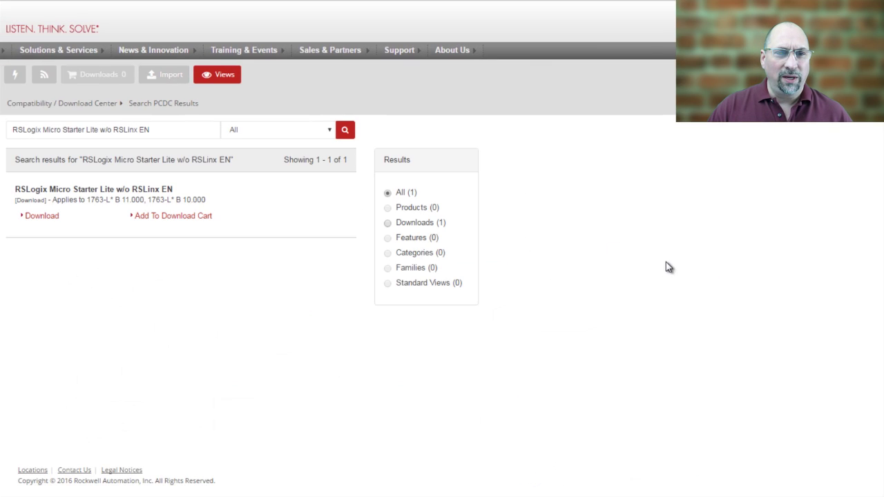
pyautogui.click(40, 217)
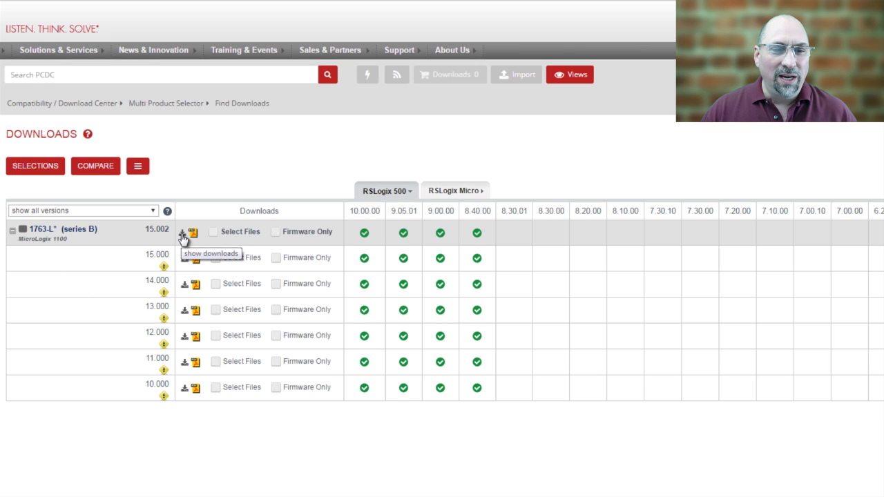
# Step: Check the files available for 1763-L* series B versions 15.002 and 10.000
pyautogui.click(245, 235)
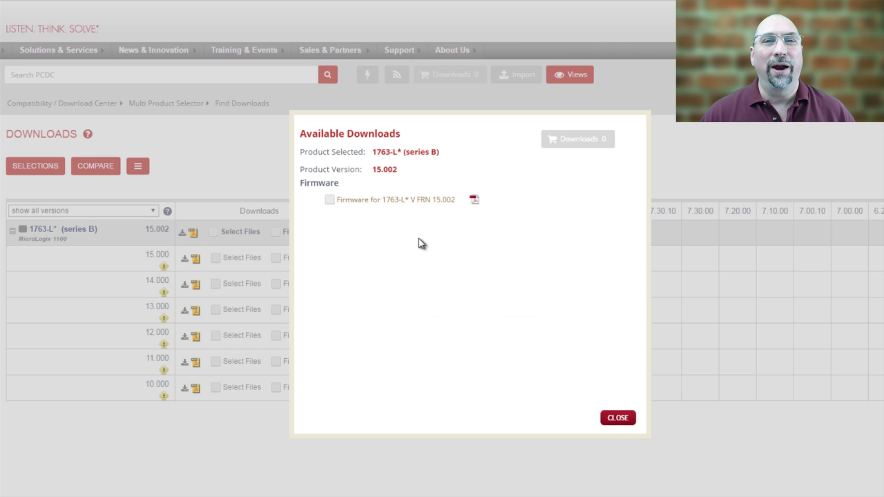
pyautogui.click(618, 418)
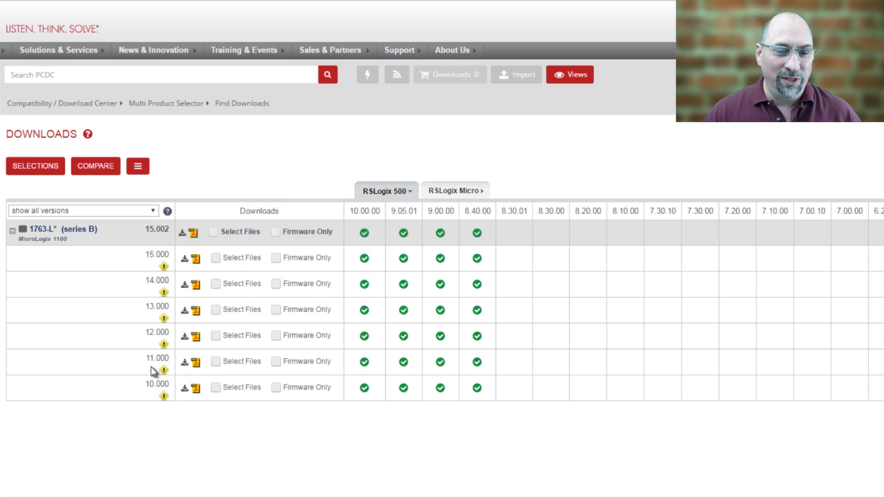
pyautogui.click(184, 389)
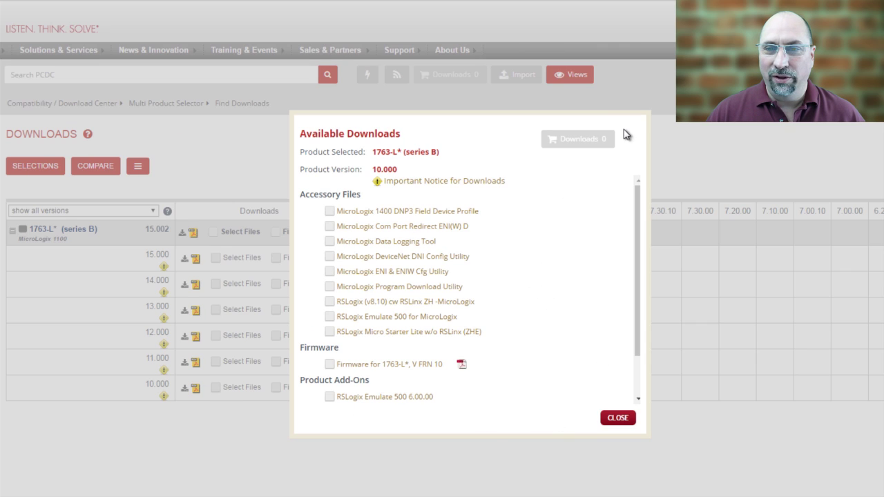
pyautogui.click(619, 419)
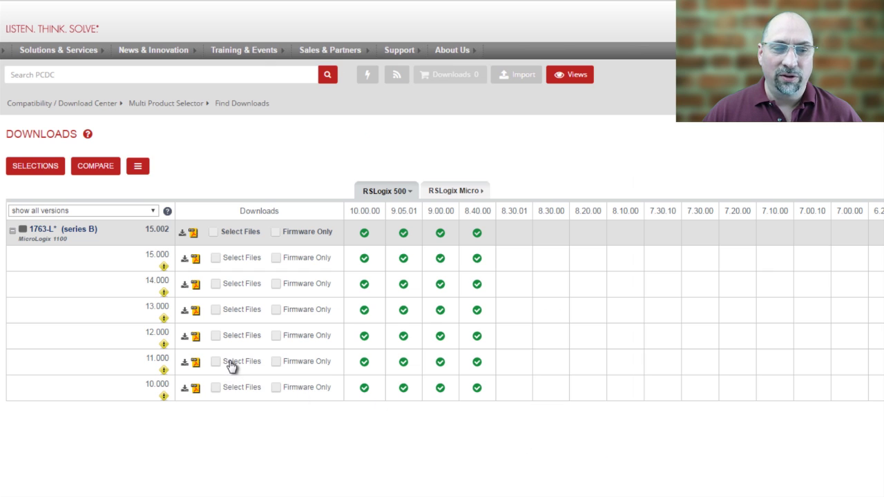
# Step: From the version 11.000 files, select RSLogix Micro Starter Lite w/o RSLinx EN, RSLinx Classic Lite for MicroLogix and RSLogix Emulate 500 6.00.00
pyautogui.click(229, 362)
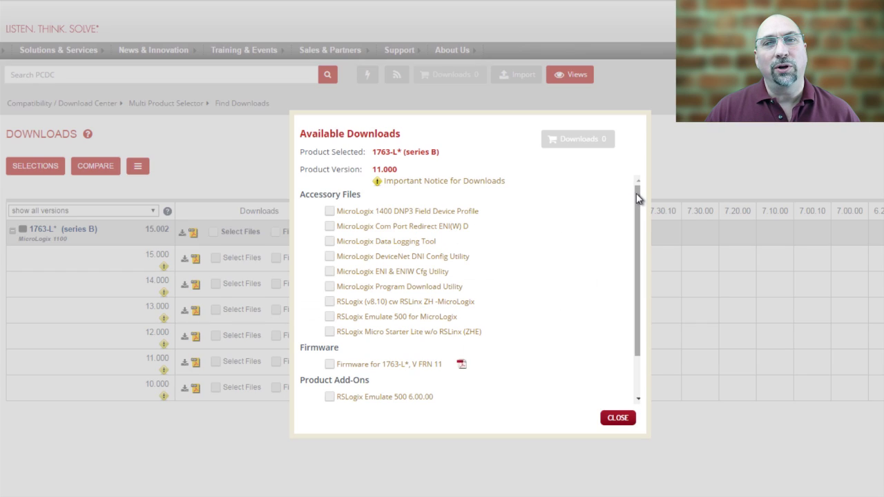
pyautogui.moveTo(637, 195); pyautogui.dragTo(645, 252)
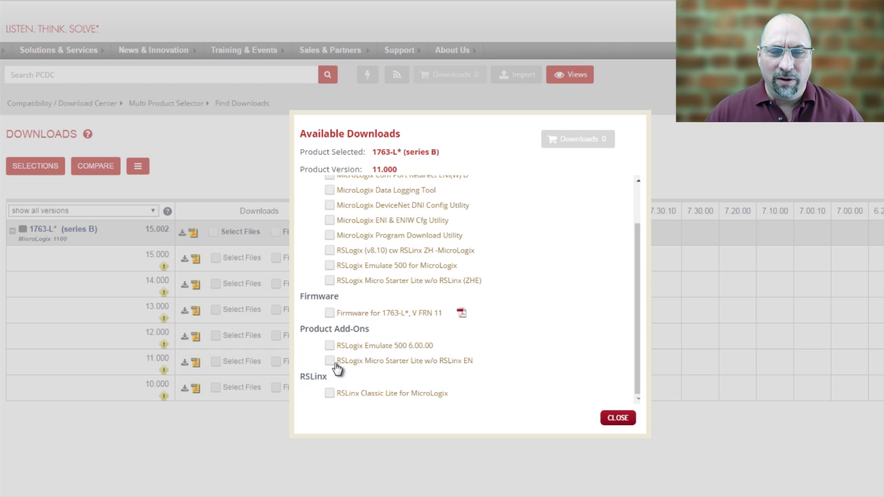
pyautogui.click(376, 366)
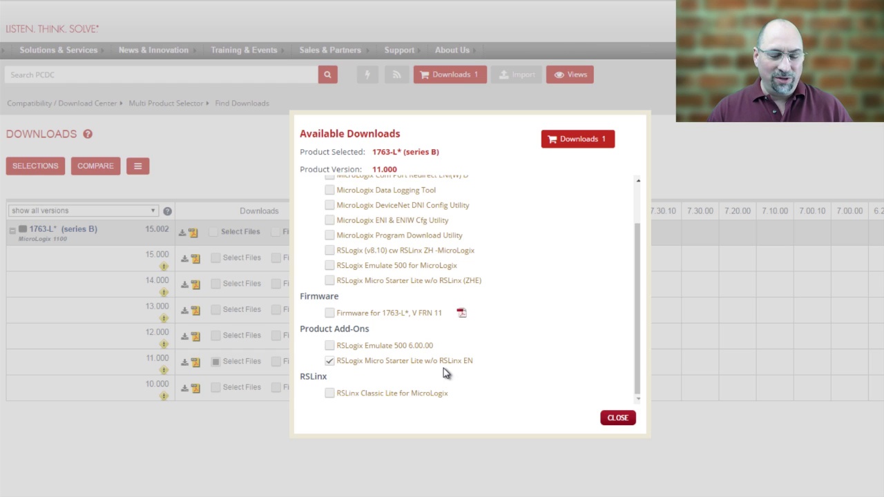
pyautogui.click(331, 395)
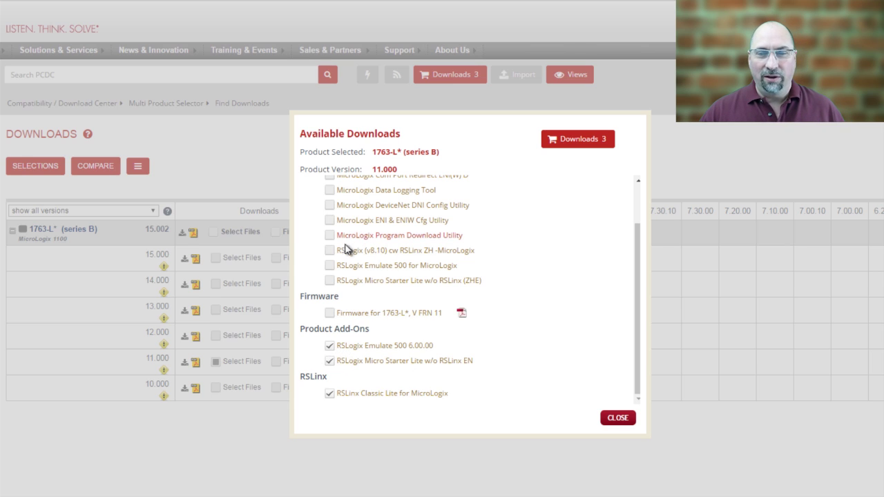
pyautogui.click(330, 266)
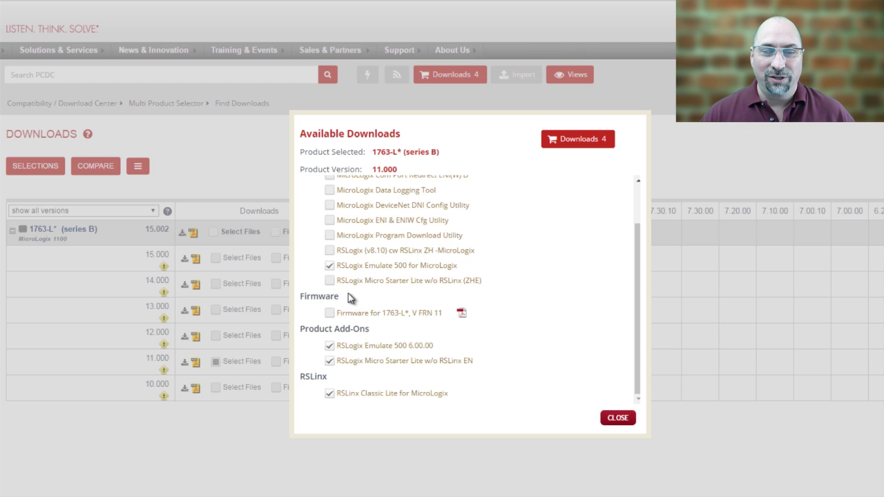
pyautogui.click(331, 267)
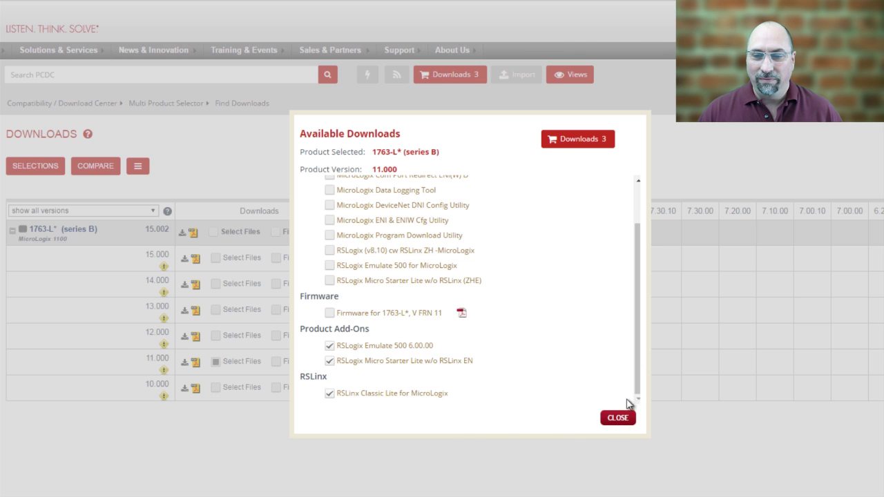
# Step: Check out the download cart, accepting the end-user license agreement and choosing the Direct Download method
pyautogui.click(570, 142)
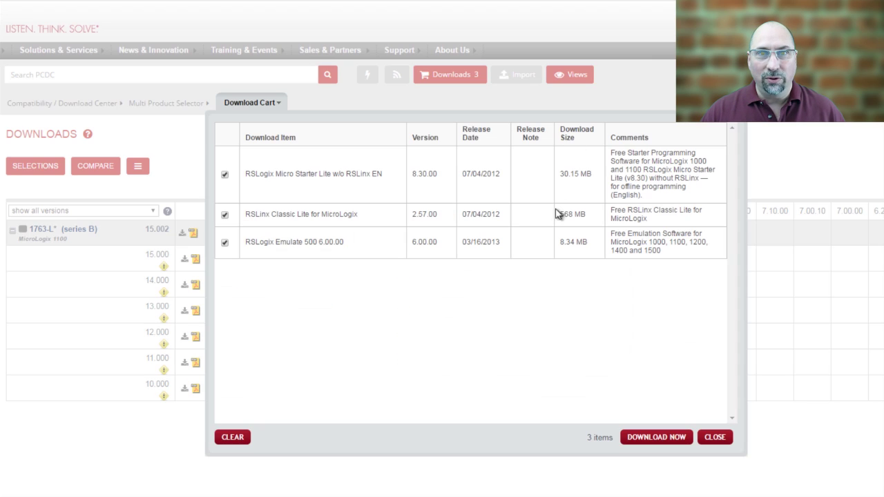
pyautogui.click(663, 441)
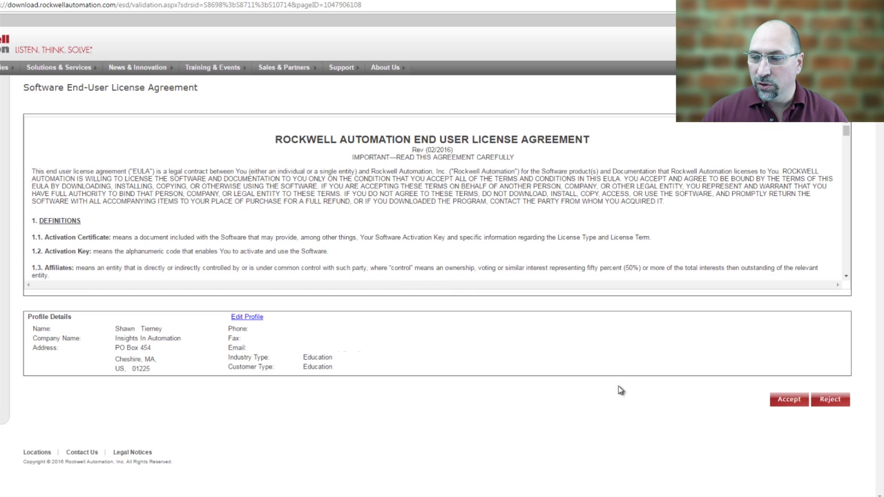
pyautogui.click(790, 400)
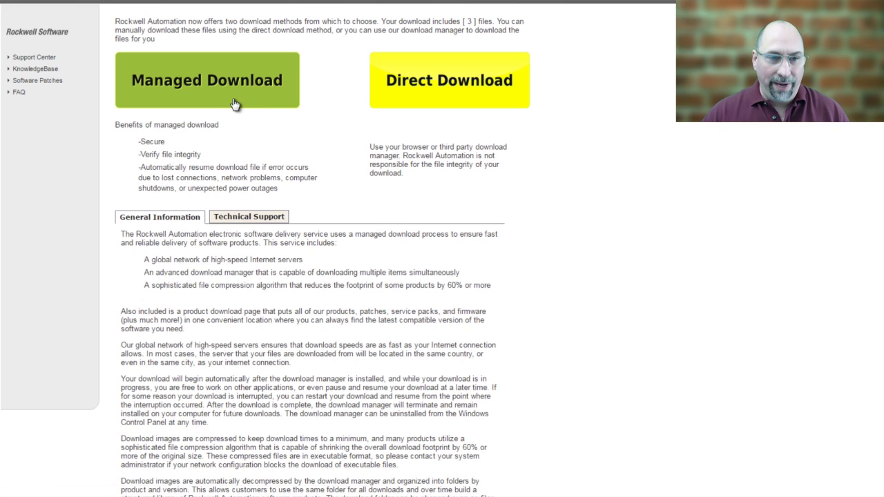
pyautogui.click(451, 84)
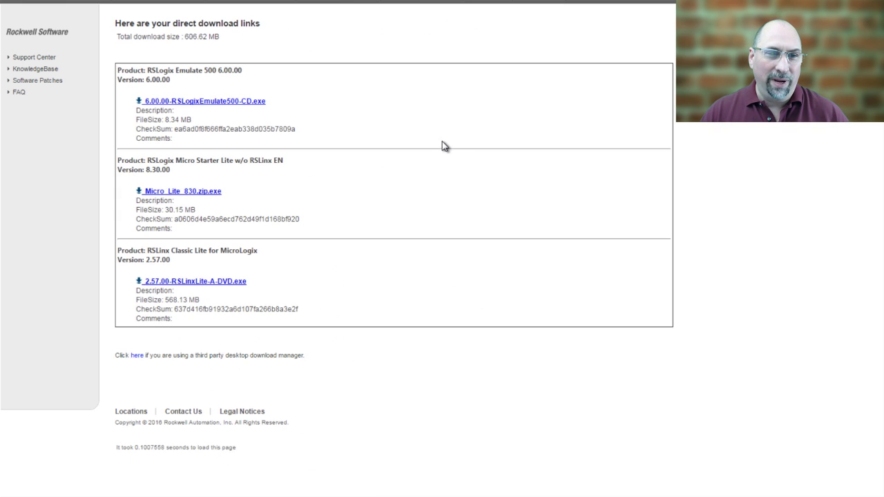
# Step: Download the installers 6.00.00-RSLogixEmulate500-CD.exe, Micro_Lite_830.zip.exe and 2.57.00-RSLinxLite-A-DVD.exe
pyautogui.click(201, 102)
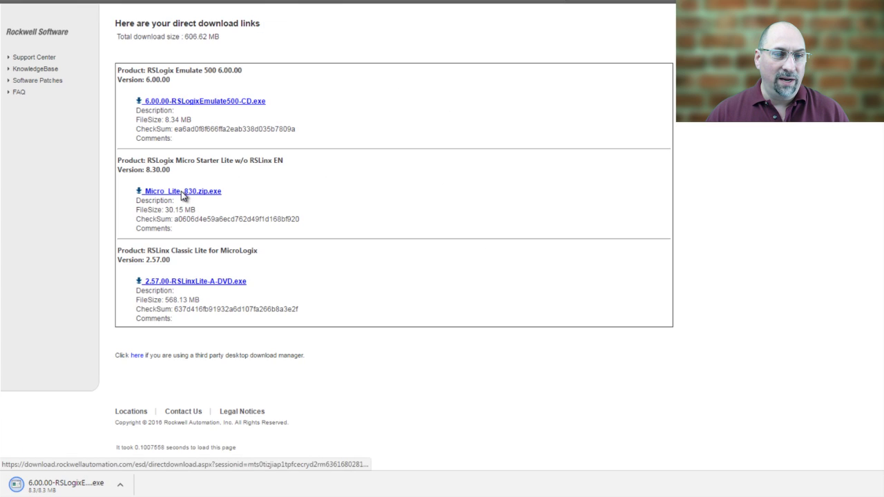
pyautogui.click(181, 191)
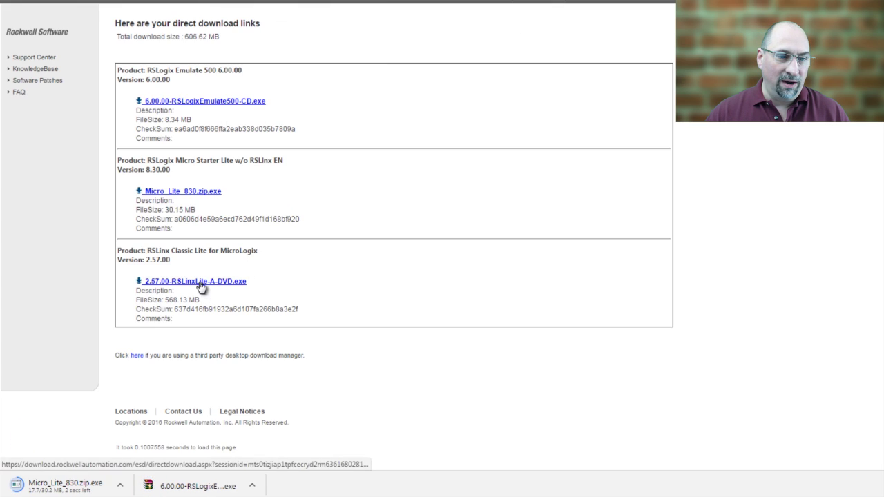
pyautogui.click(200, 282)
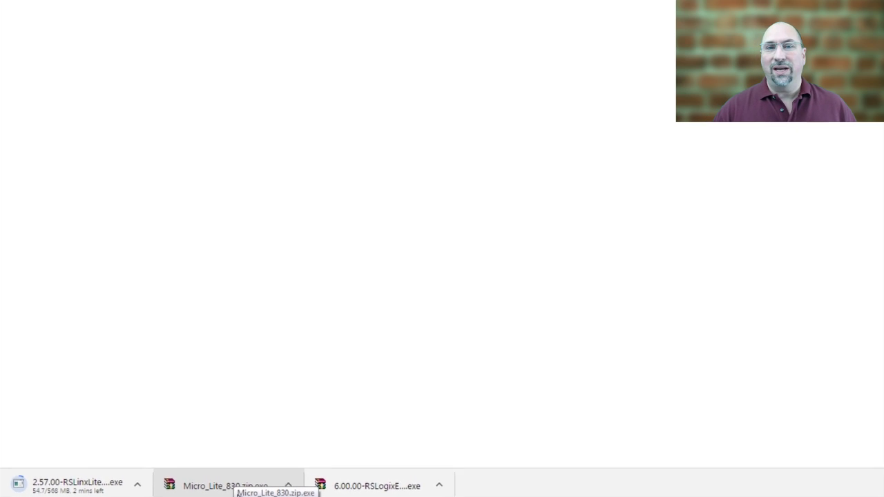
# Step: Review the PLC Basics course page, including its covered topics, videos and student reviews
pyautogui.click(69, 8)
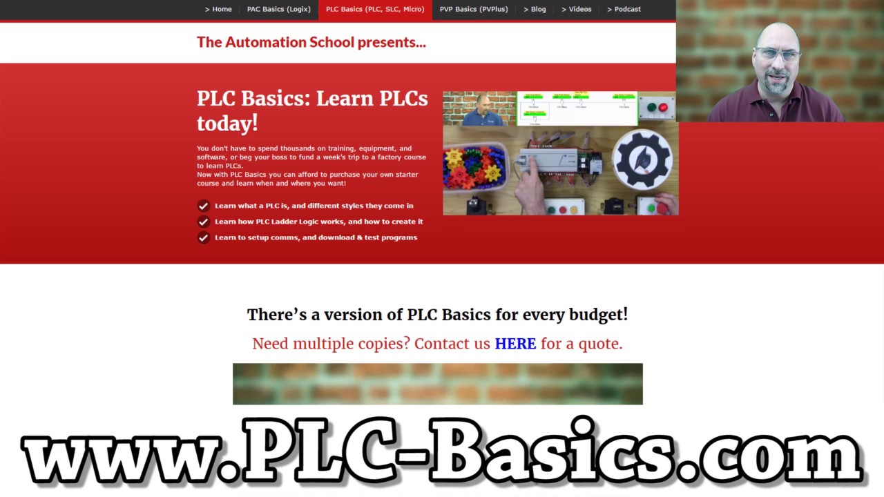
pyautogui.scroll(-3, 442, 219)
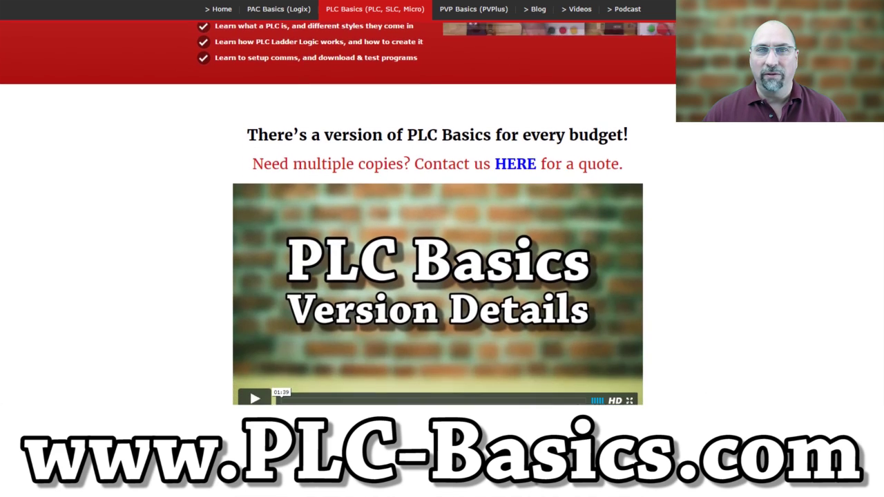
pyautogui.scroll(-2, 442, 219)
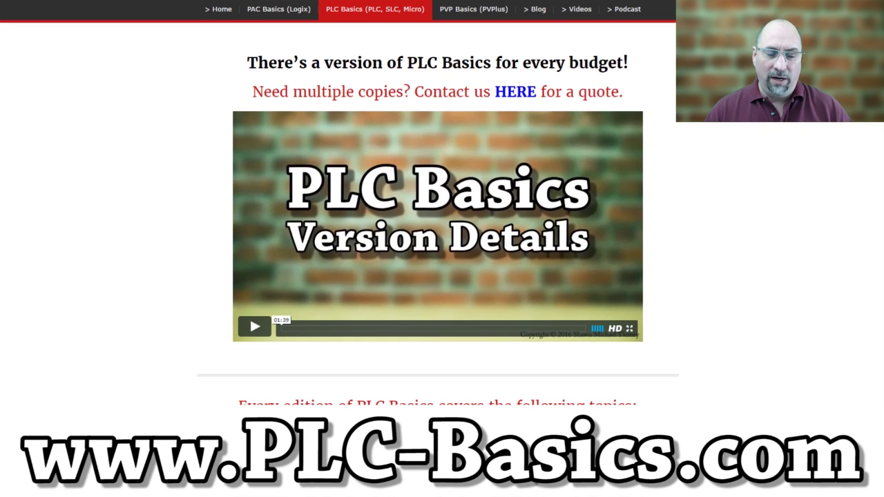
pyautogui.scroll(-4, 437, 214)
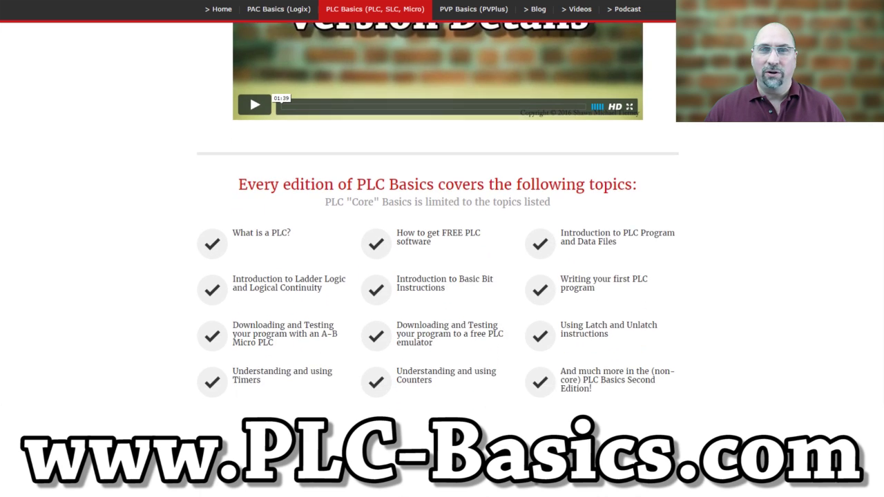
pyautogui.scroll(-1, 438, 214)
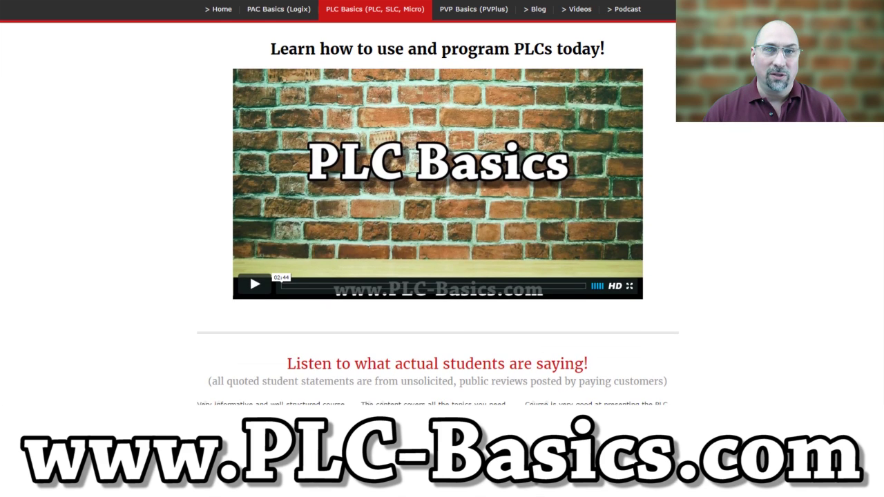
pyautogui.scroll(-4, 438, 214)
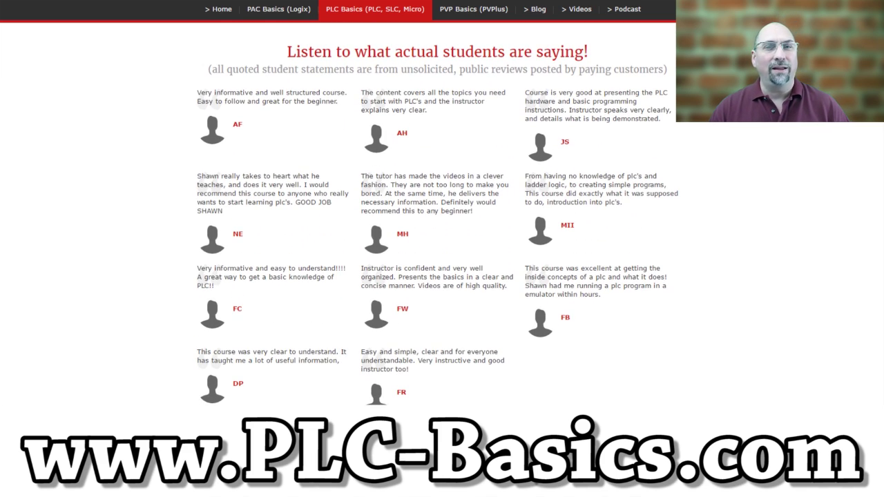
pyautogui.scroll(-5, 438, 214)
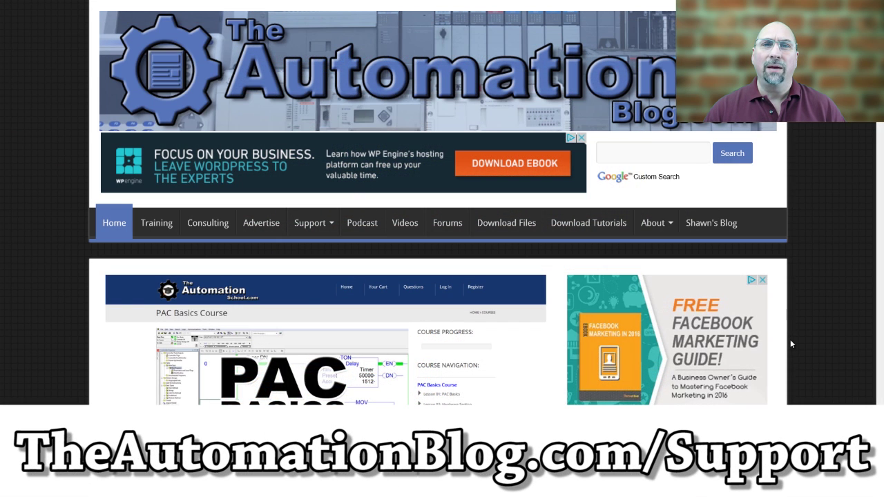
# Step: Read about the Premium Member options on The Automation Blog's support page
pyautogui.moveTo(317, 226)
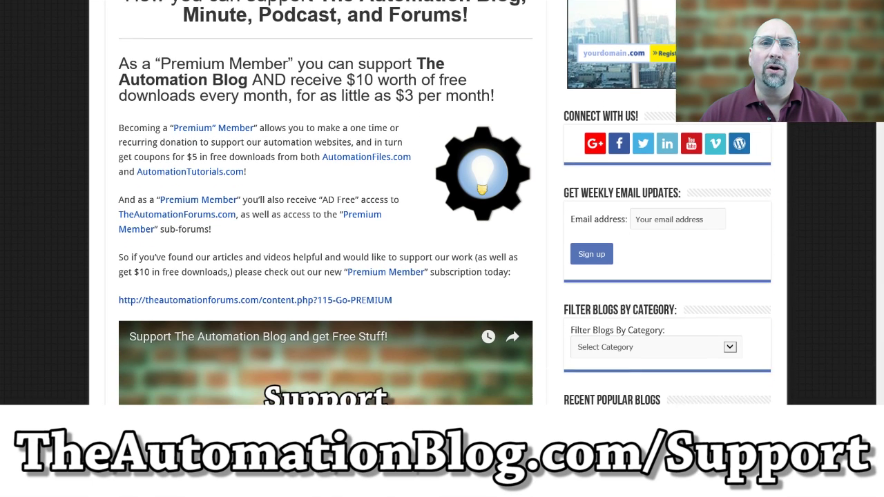
pyautogui.scroll(-1, 438, 203)
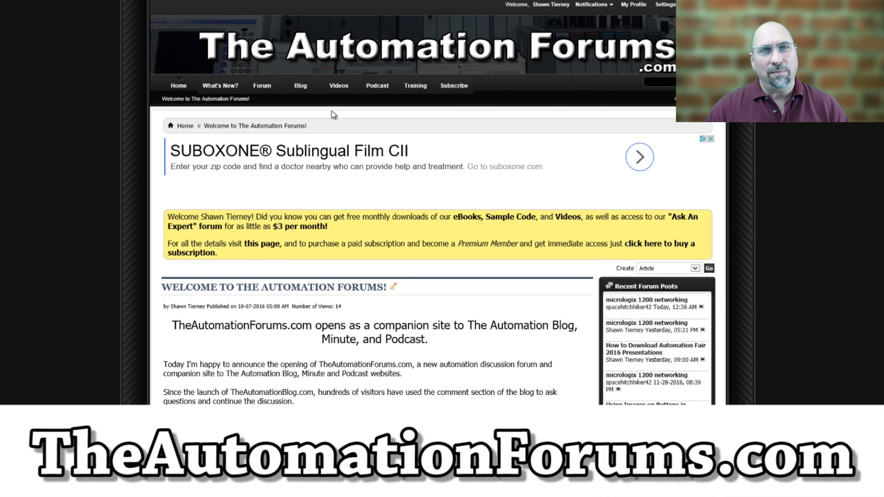
# Step: Browse the forum list of The Automation Forums and view the threads in The Automation Minute forum
pyautogui.click(262, 85)
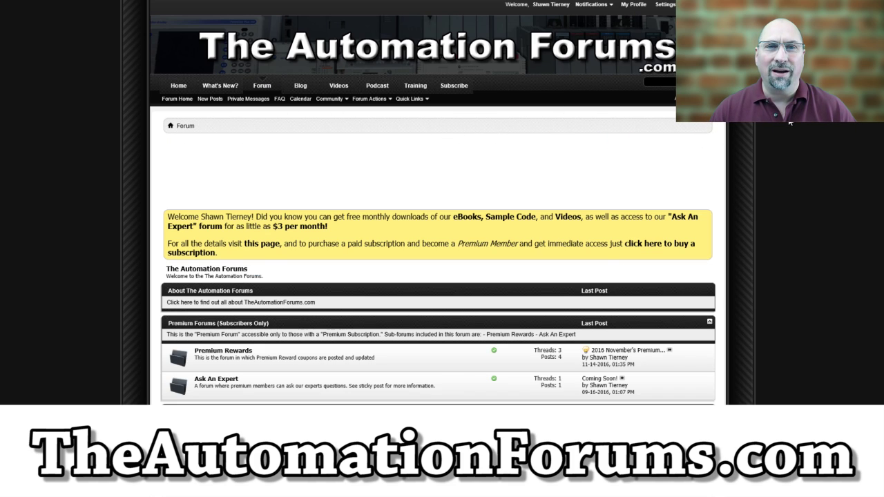
pyautogui.scroll(-1, 788, 121)
pyautogui.scroll(-2, 788, 121)
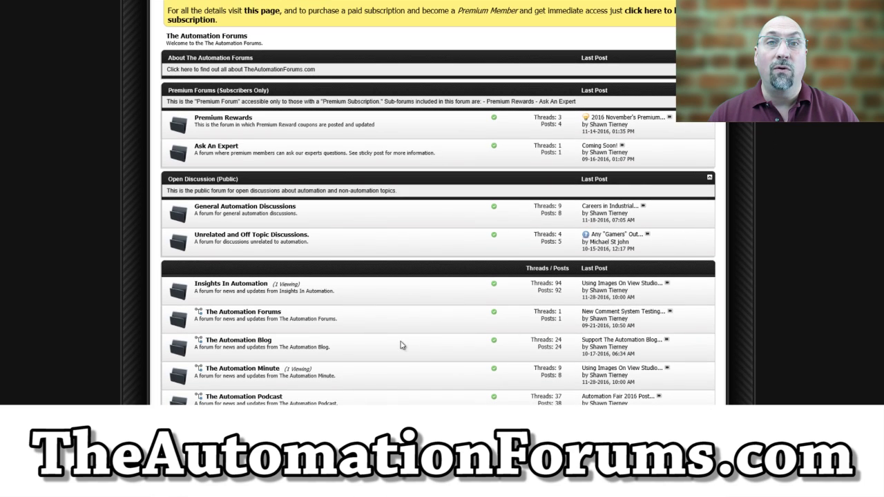
pyautogui.click(262, 371)
pyautogui.scroll(-4, 811, 200)
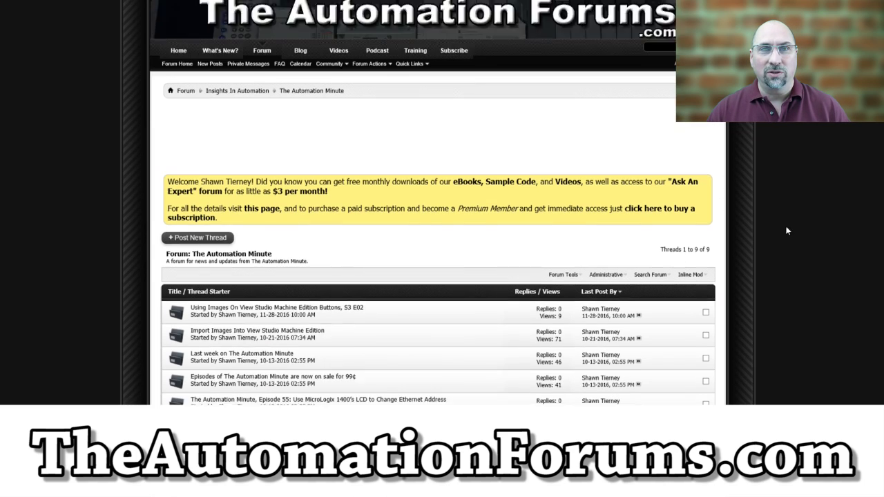